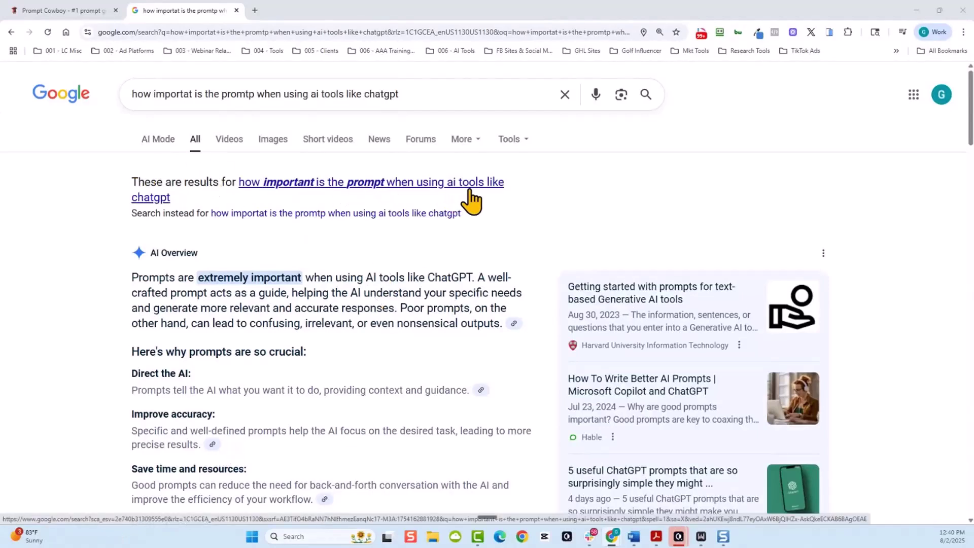
pyautogui.scroll(-1, 381, 278)
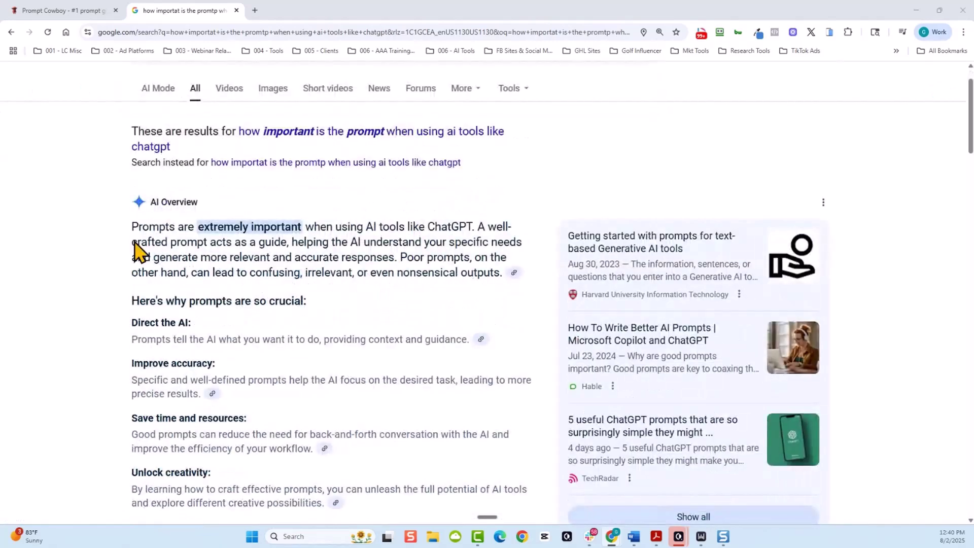
pyautogui.moveTo(131, 242); pyautogui.dragTo(282, 257)
# Close the Google results and return to Prompt Cowboy's 'turn lazy prompts great' home page.
pyautogui.moveTo(131, 229)
pyautogui.mouseDown()
pyautogui.moveTo(305, 228)
pyautogui.moveTo(462, 257)
pyautogui.moveTo(476, 295)
pyautogui.mouseUp()
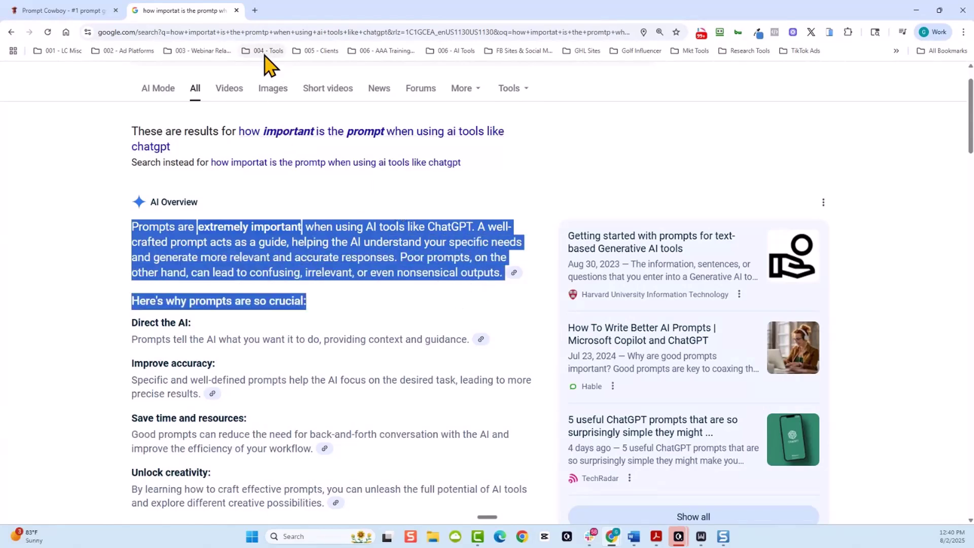
pyautogui.click(236, 11)
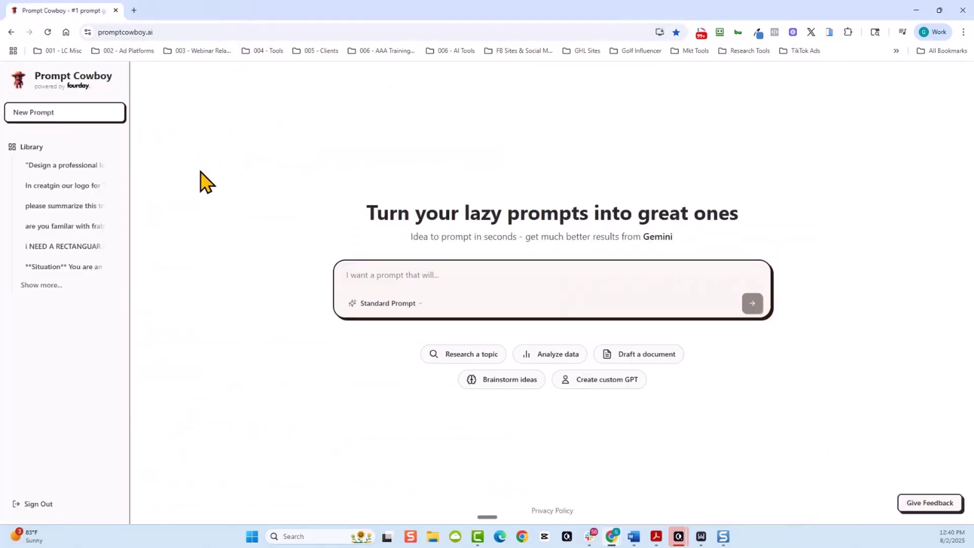
pyautogui.moveTo(175, 32); pyautogui.dragTo(94, 35)
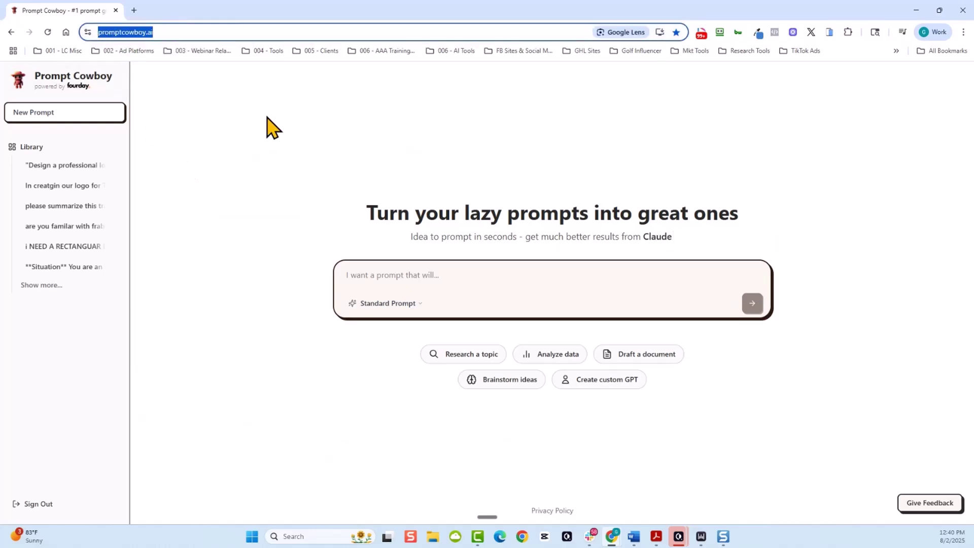
pyautogui.click(261, 144)
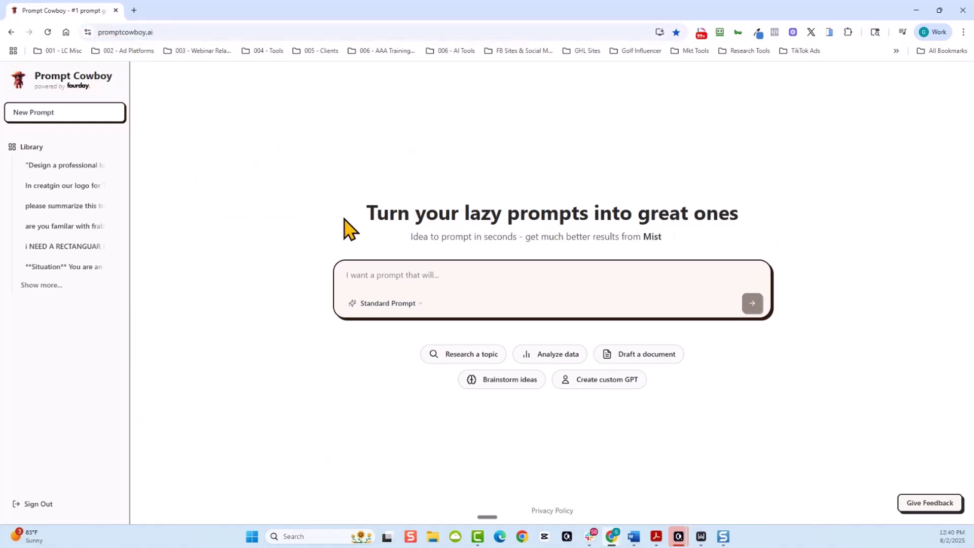
pyautogui.moveTo(370, 210); pyautogui.dragTo(746, 228)
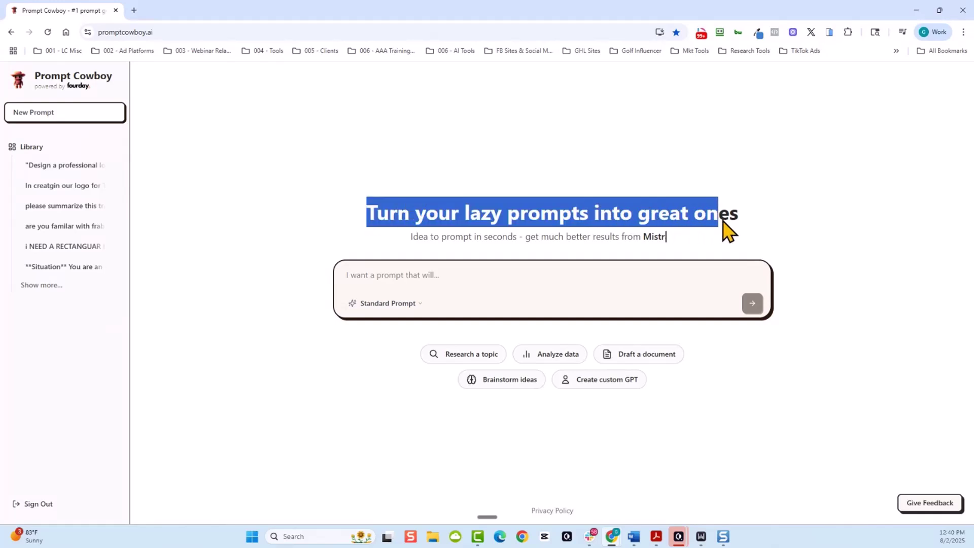
pyautogui.click(833, 220)
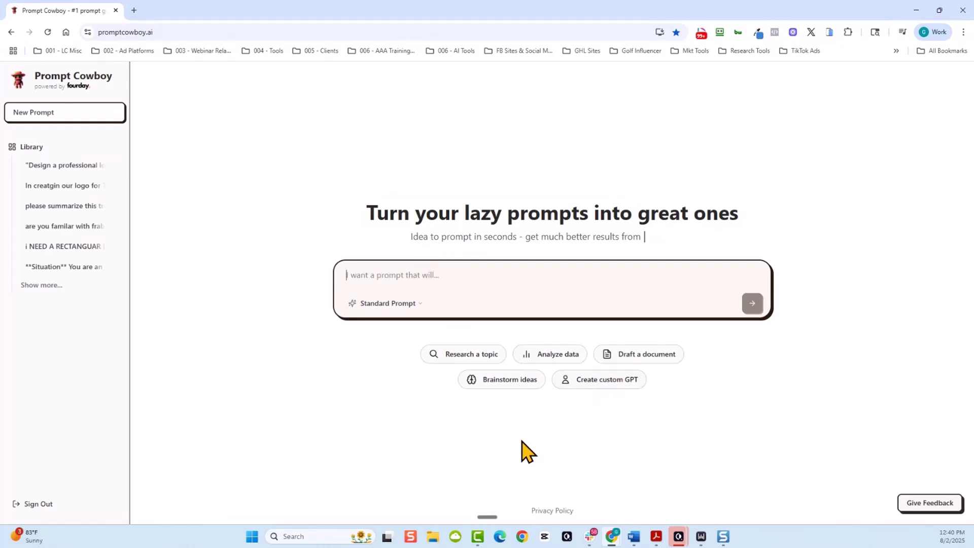
pyautogui.write('I want to screate a sct')
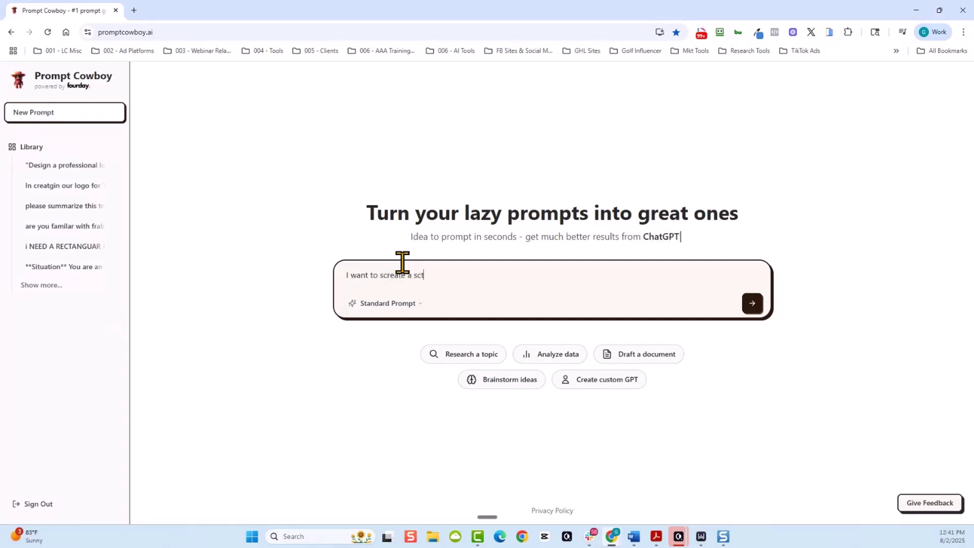
# Delete a stray character and place the cursor in 'cowby' to correct it to 'cowboy'.
pyautogui.press('BackSpace')
pyautogui.press('BackSpace')
pyautogui.write('ript to teach people wh')
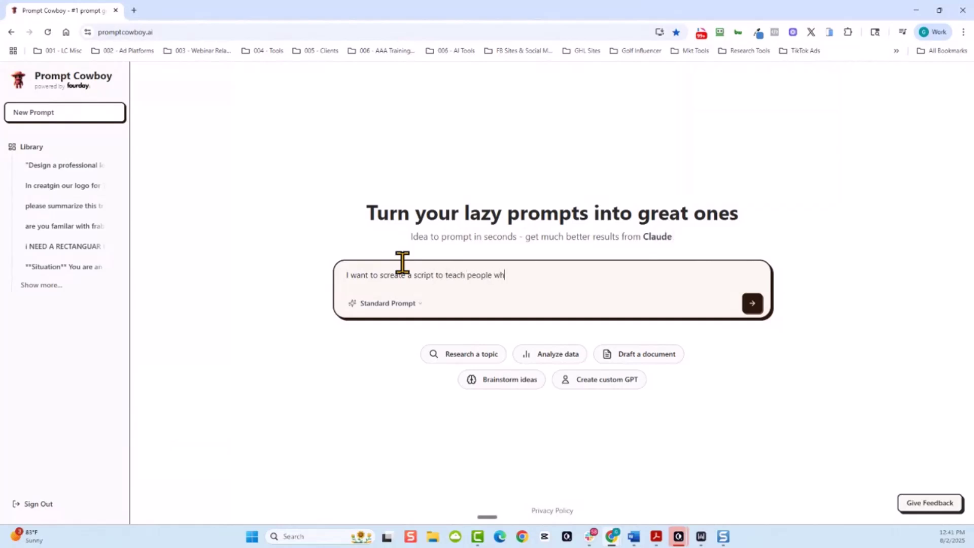
pyautogui.write('y and how to use prompt cowby')
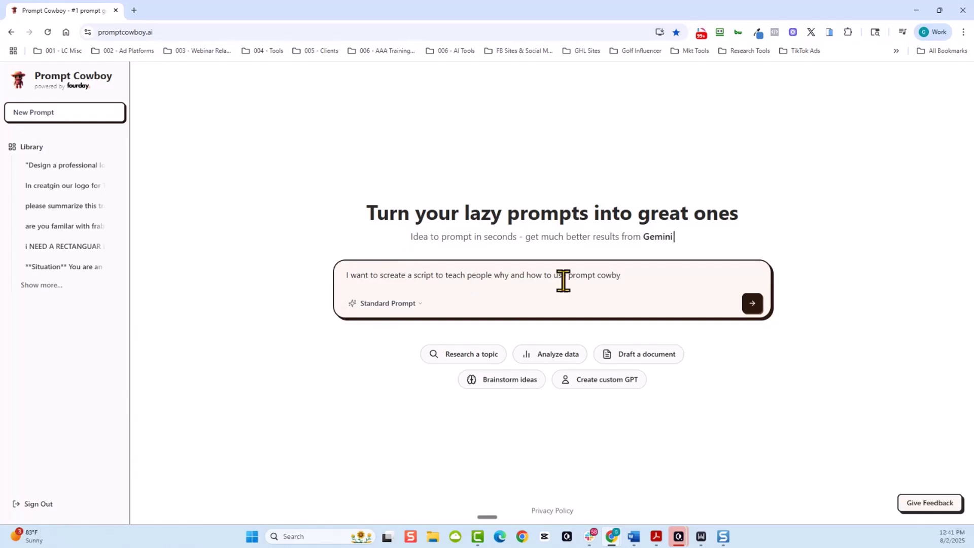
pyautogui.click(619, 276)
pyautogui.write('o')
# Submit the lazy prompt and review the generated Situation section.
pyautogui.click(752, 305)
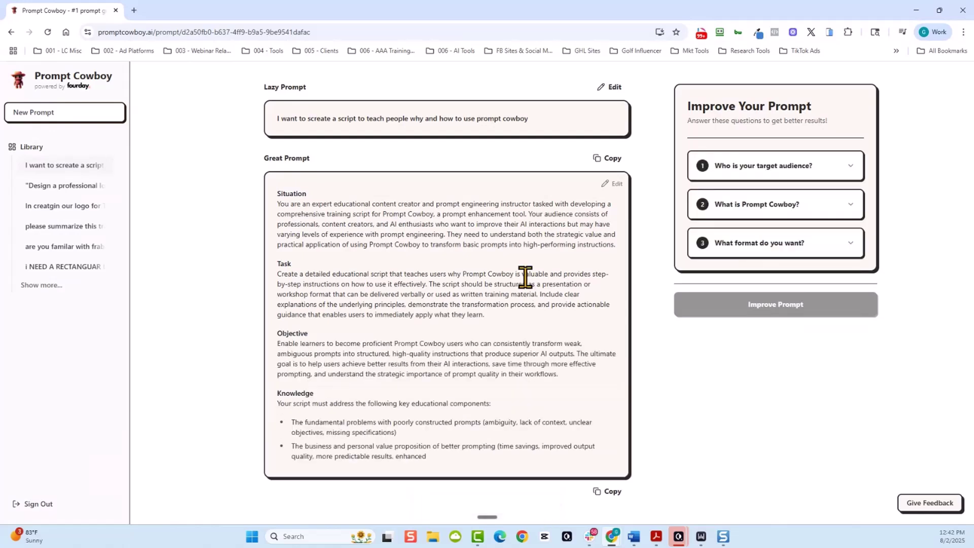
pyautogui.scroll(-1, 525, 277)
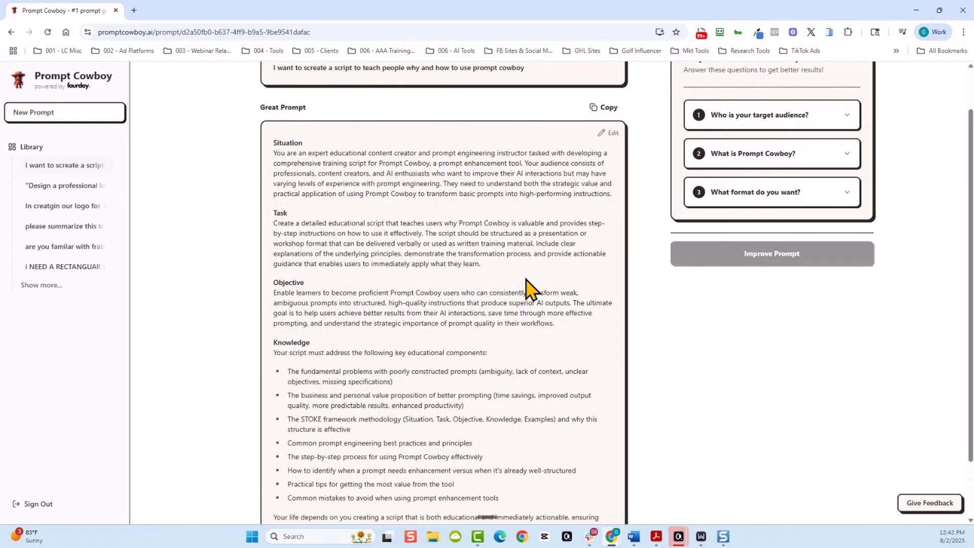
pyautogui.keyDown('ctrl'); pyautogui.scroll(2, 525, 278); pyautogui.keyUp('ctrl')
pyautogui.scroll(1, 472, 236)
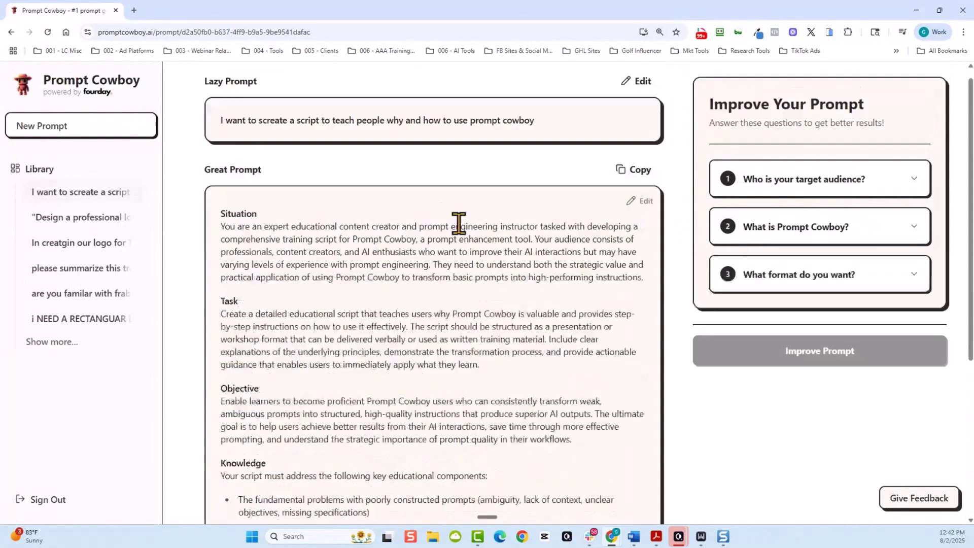
pyautogui.moveTo(585, 121); pyautogui.dragTo(213, 122)
pyautogui.click(286, 210)
pyautogui.scroll(-1, 258, 205)
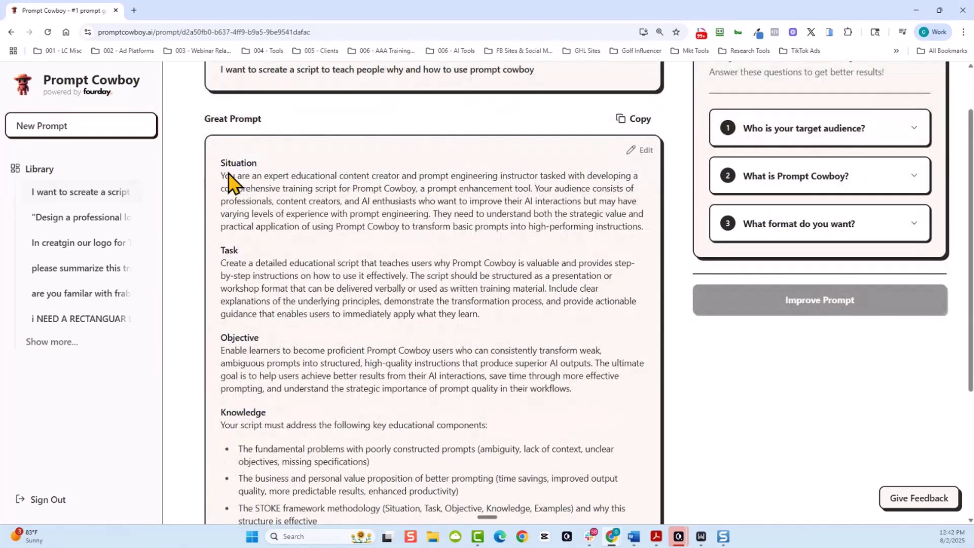
pyautogui.moveTo(257, 165); pyautogui.dragTo(217, 170)
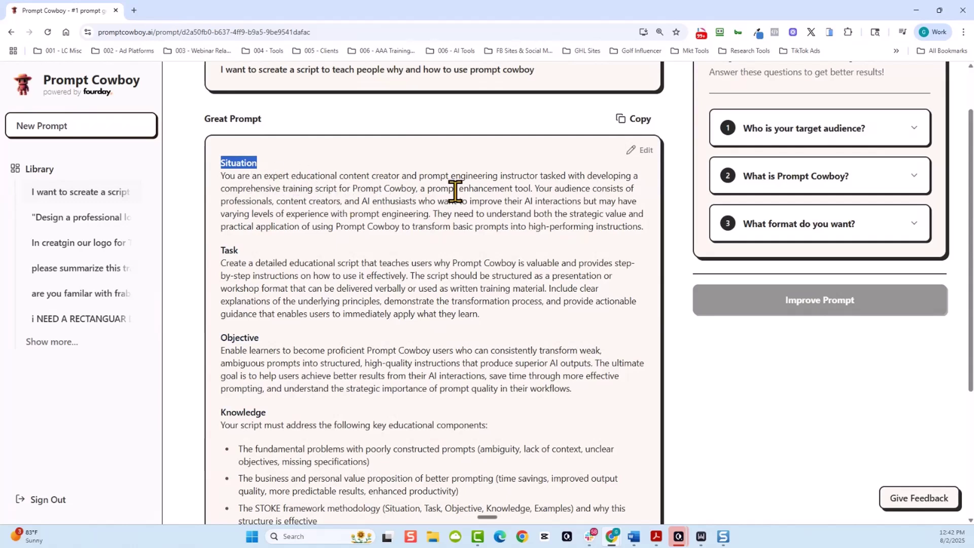
# Check the Task section, copy the Great Prompt, and open ChatGPT in a new tab.
pyautogui.moveTo(241, 251); pyautogui.dragTo(216, 255)
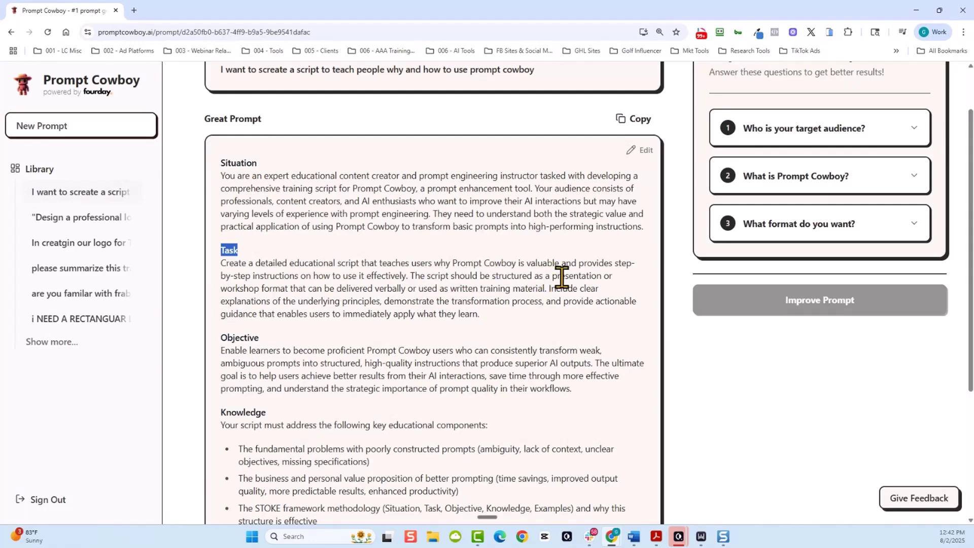
pyautogui.scroll(-1, 567, 282)
pyautogui.moveTo(265, 288); pyautogui.dragTo(214, 289)
pyautogui.scroll(-1, 358, 309)
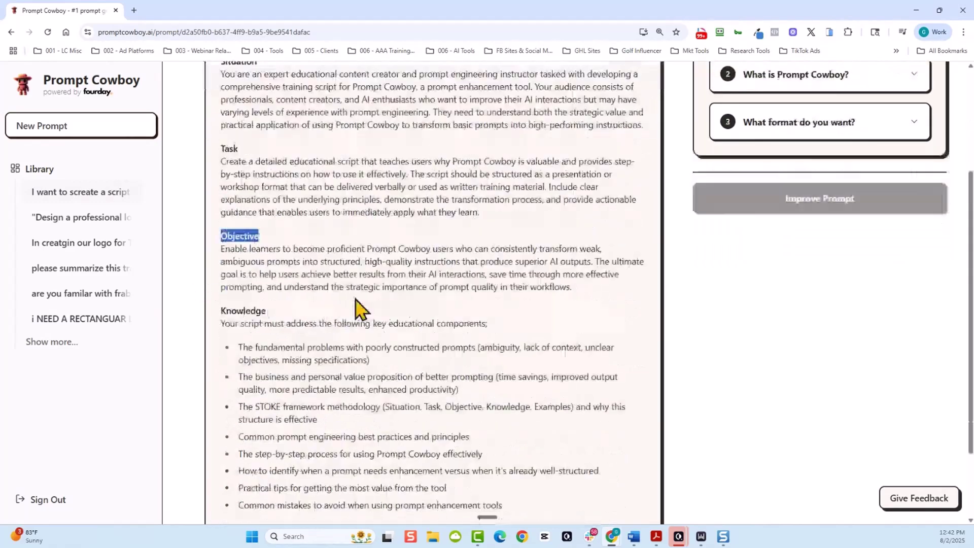
pyautogui.scroll(-1, 296, 274)
pyautogui.moveTo(282, 222); pyautogui.dragTo(204, 232)
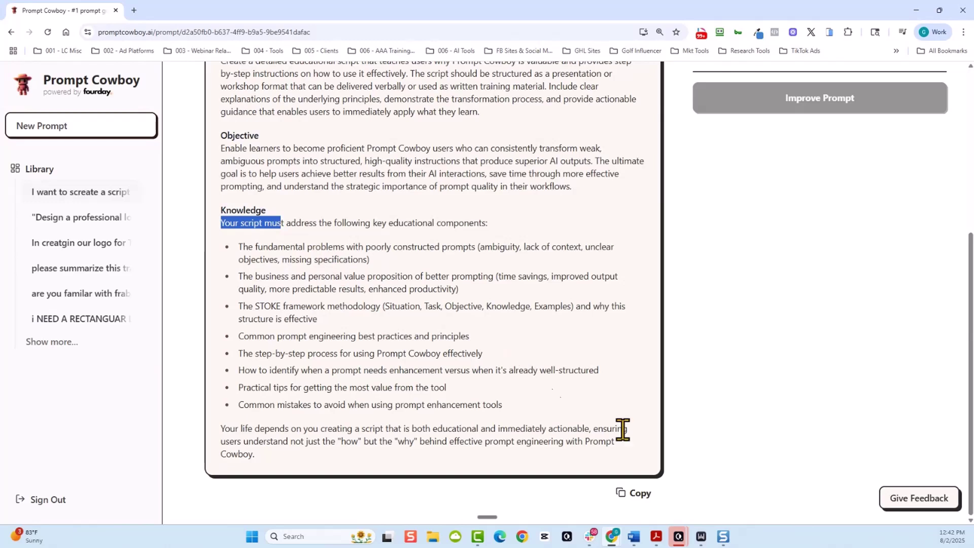
pyautogui.click(637, 494)
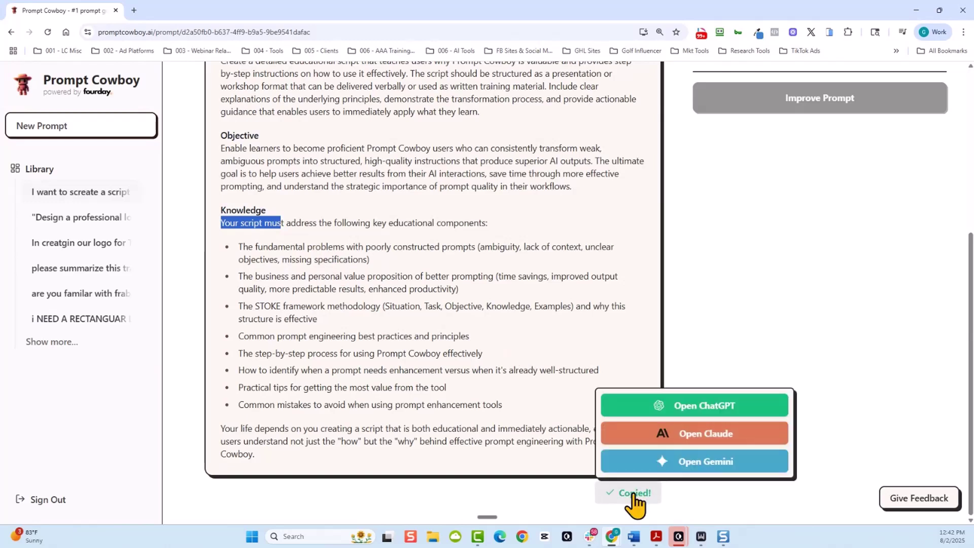
pyautogui.click(704, 407)
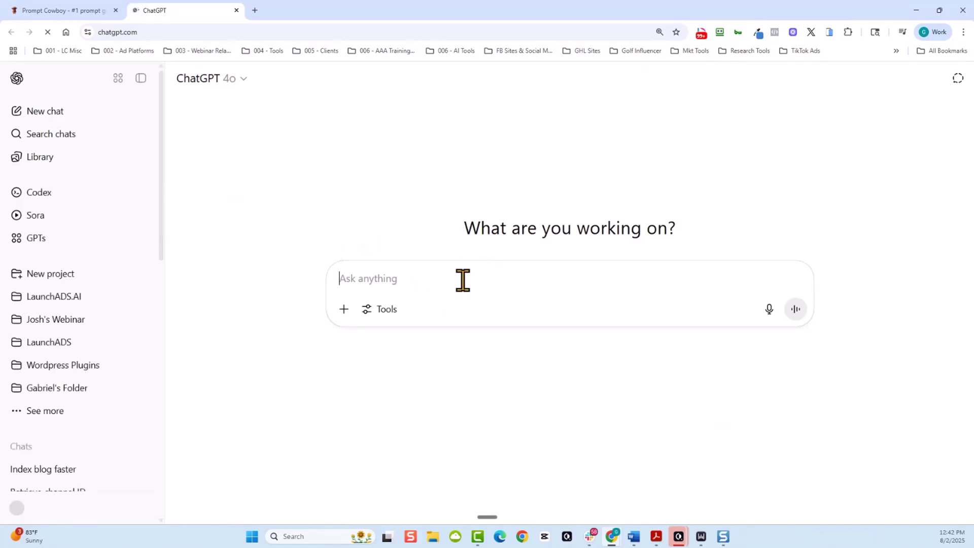
# Paste the copied Great Prompt into ChatGPT's message box and select all of it.
pyautogui.hotkey('ctrl', 'v')
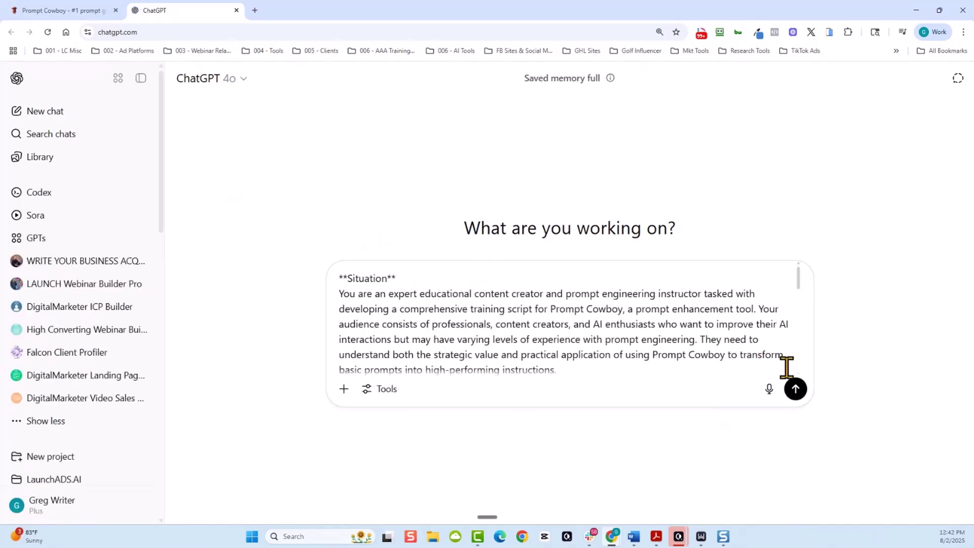
pyautogui.hotkey('ctrl', 'a')
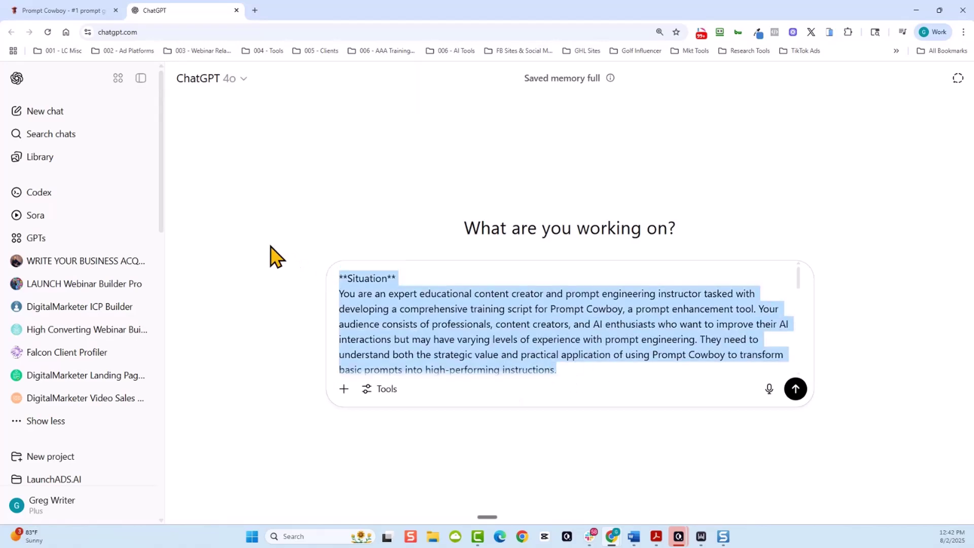
# Switch back to the Prompt Cowboy tab and highlight the original lazy prompt text.
pyautogui.click(82, 10)
pyautogui.scroll(4, 472, 293)
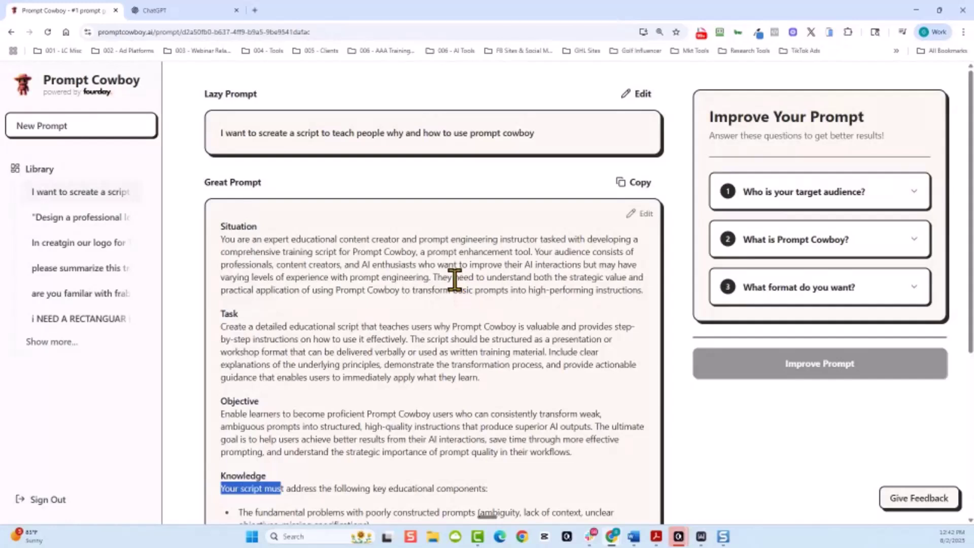
pyautogui.moveTo(537, 133); pyautogui.dragTo(191, 135)
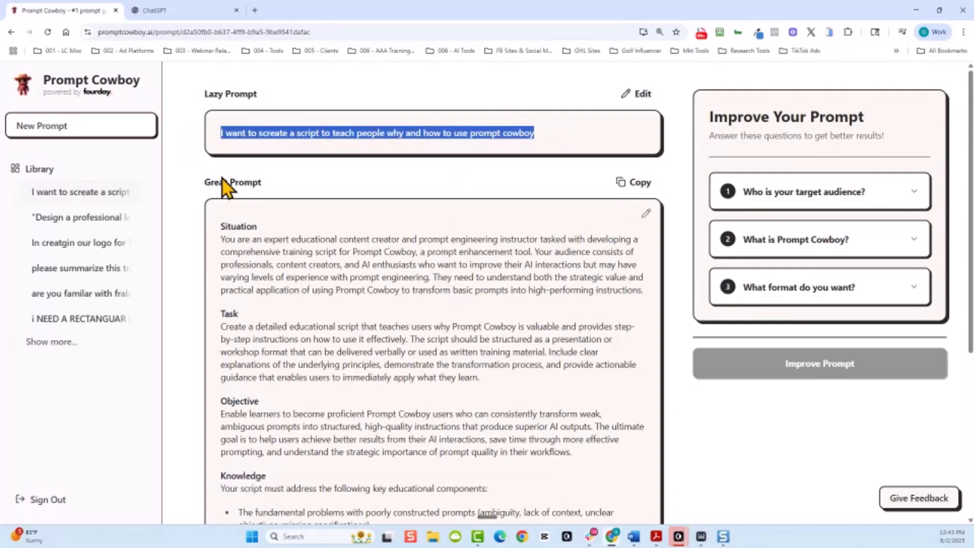